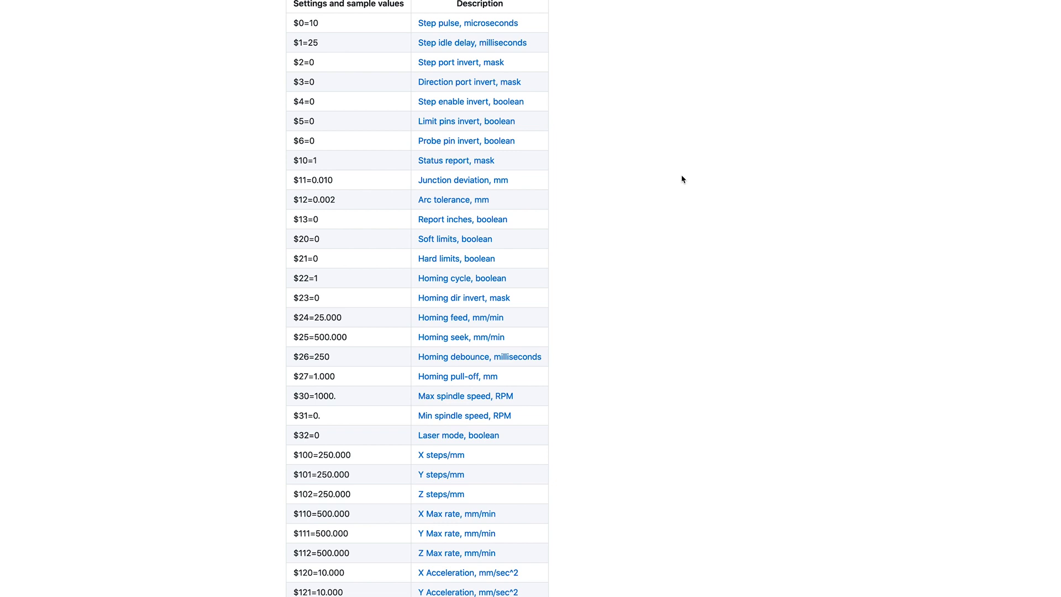
# Read the homing seek rate explanation, then connect to the cutter and start machine initialization.
pyautogui.scroll(-1, 592, 239)
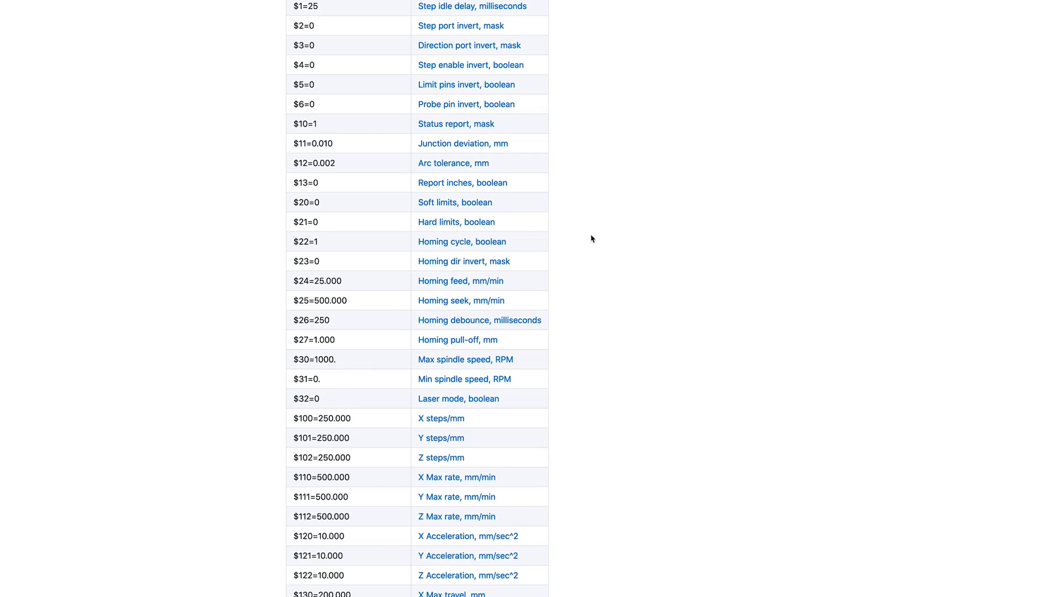
pyautogui.scroll(-3, 592, 239)
pyautogui.scroll(2, 591, 239)
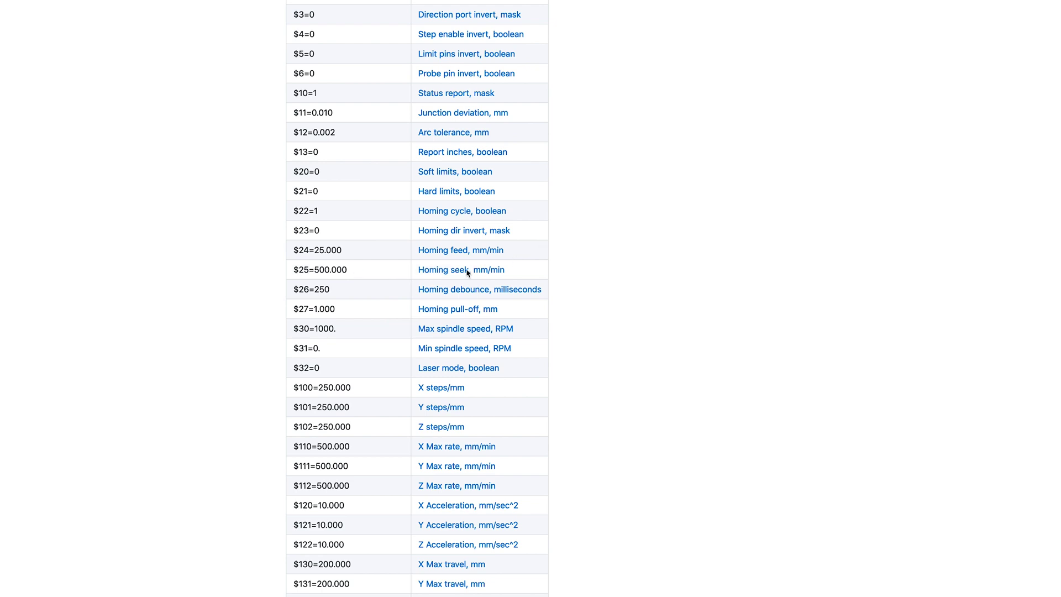
pyautogui.click(449, 271)
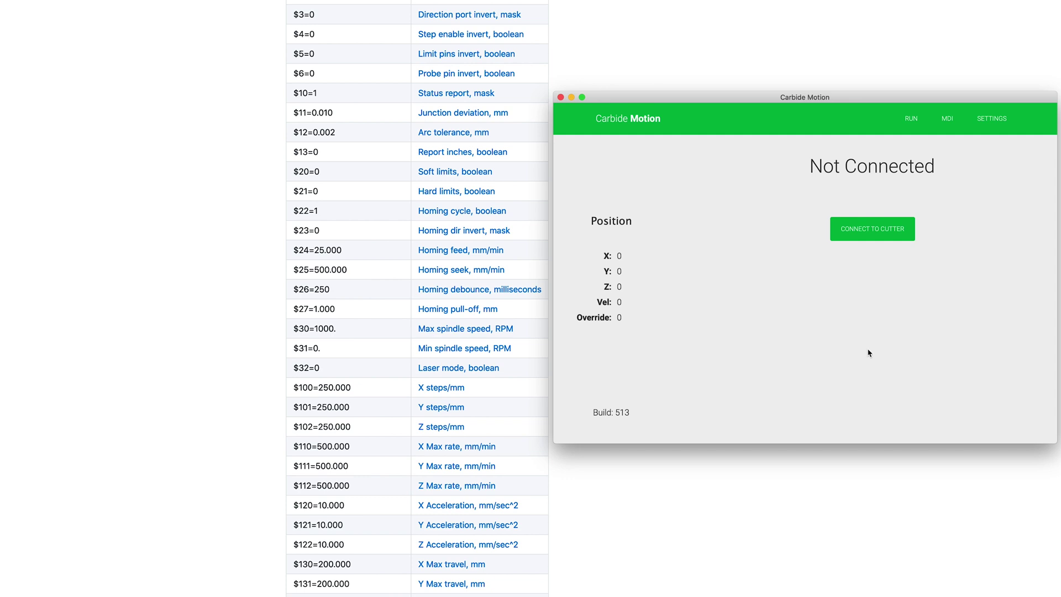
pyautogui.click(871, 231)
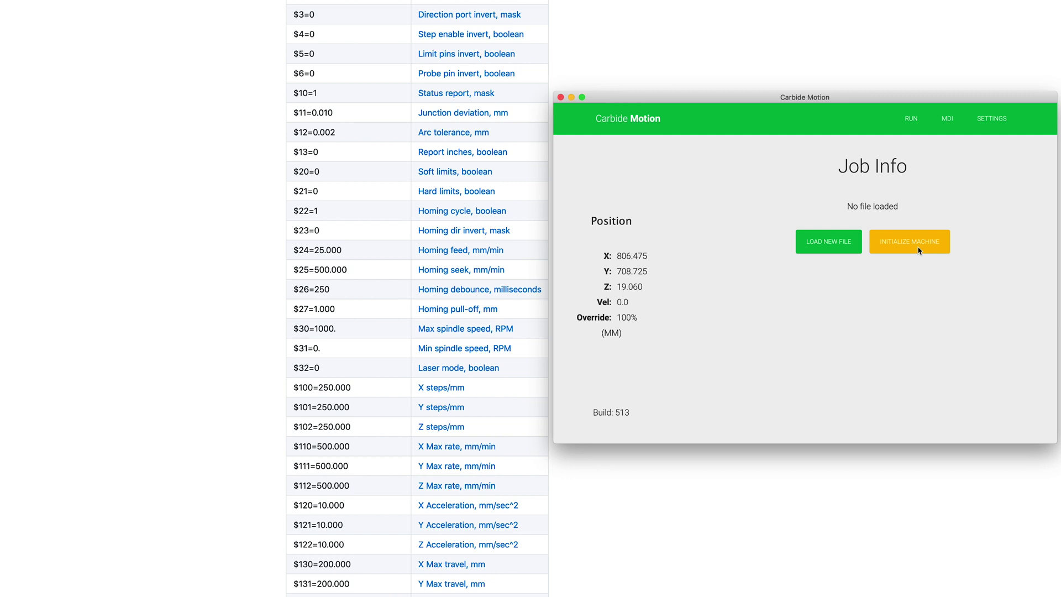
pyautogui.click(920, 249)
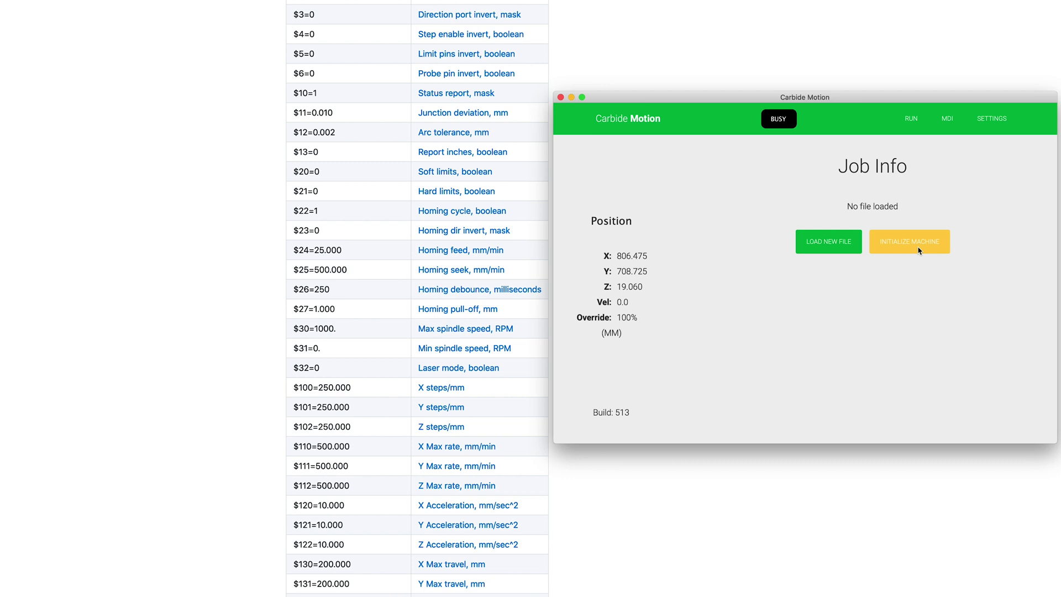
# Show the machine log off to the left and bring up the MDI command field.
pyautogui.click(992, 120)
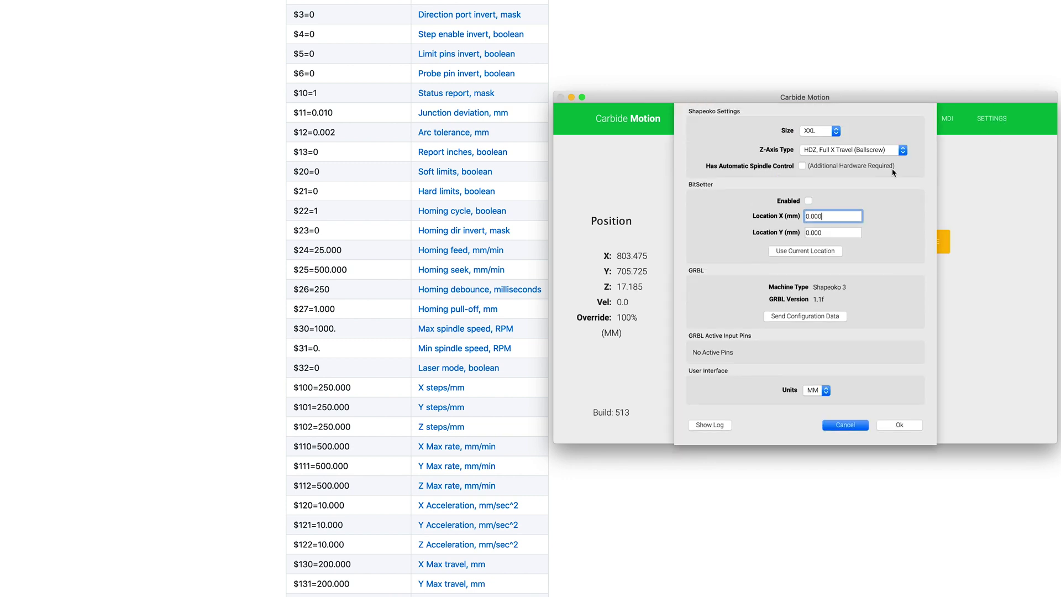
pyautogui.click(709, 425)
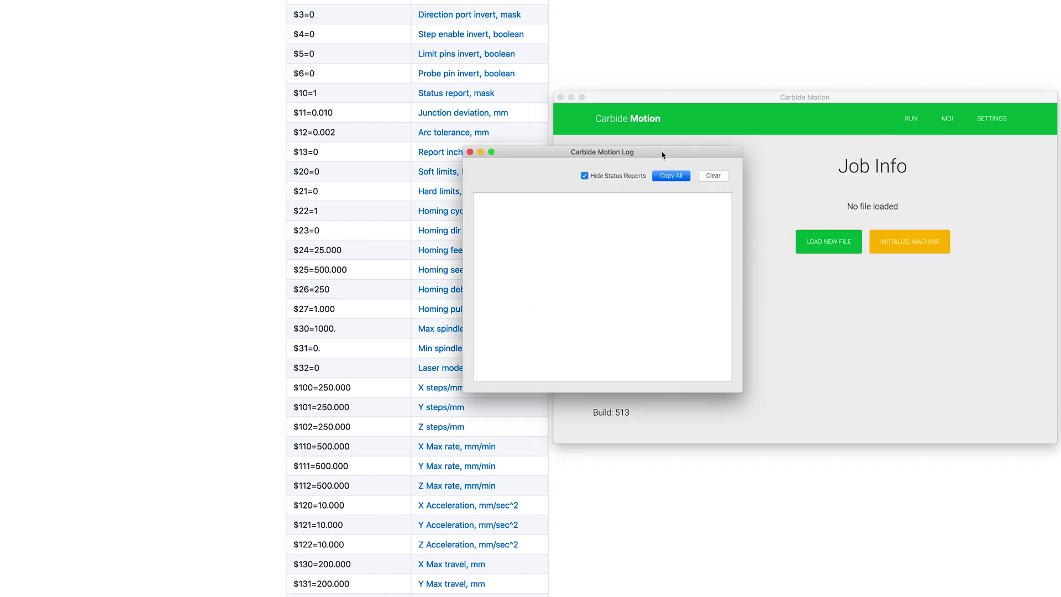
pyautogui.moveTo(662, 155); pyautogui.dragTo(192, 140)
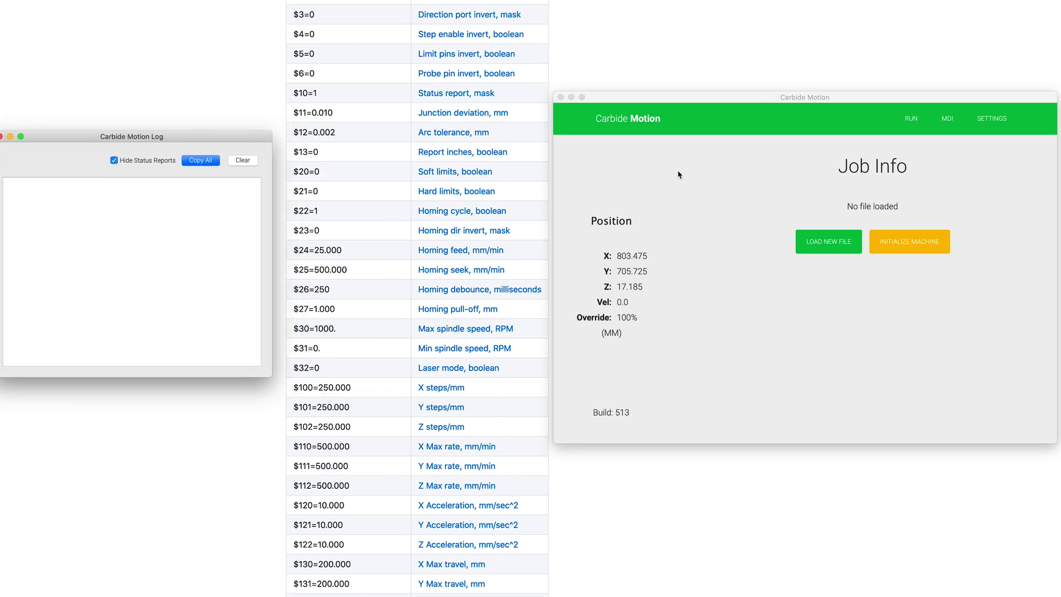
pyautogui.click(948, 120)
pyautogui.click(855, 202)
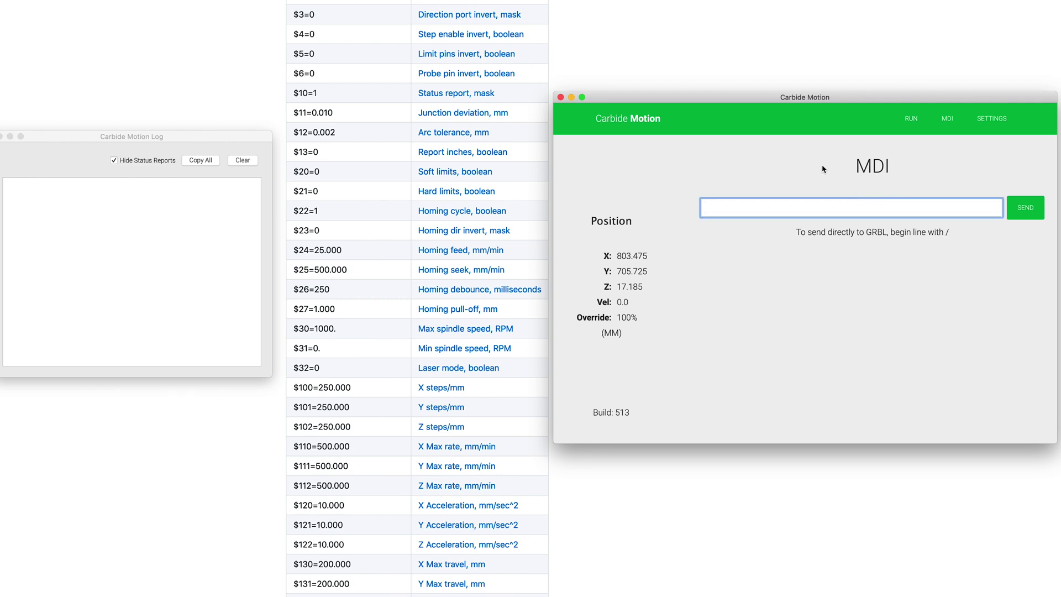
# Send $$ to list all current GRBL settings in the log, review them, and reopen Settings.
pyautogui.write('$$')
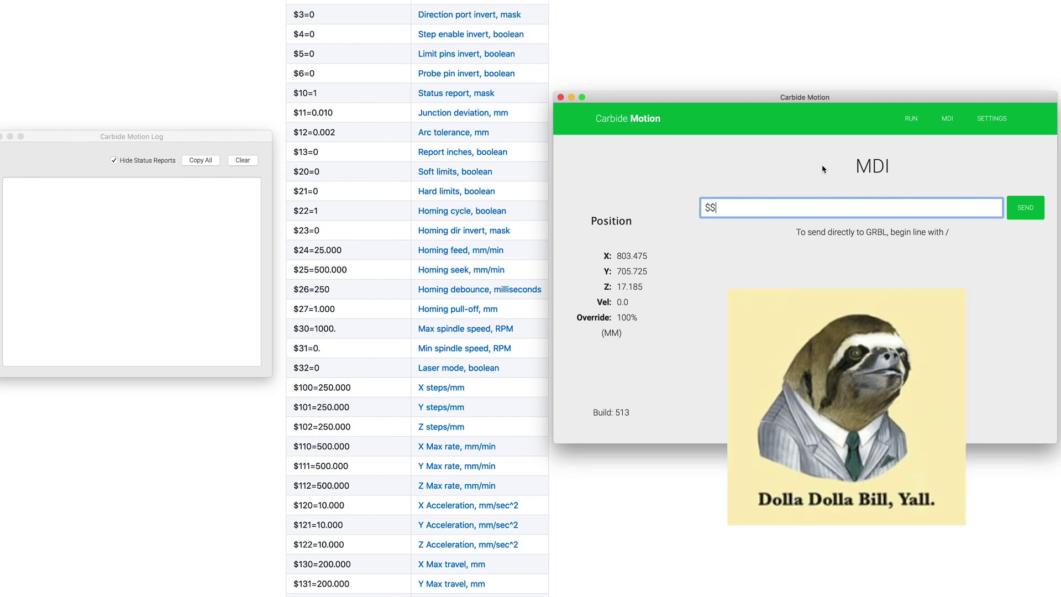
pyautogui.click(1024, 213)
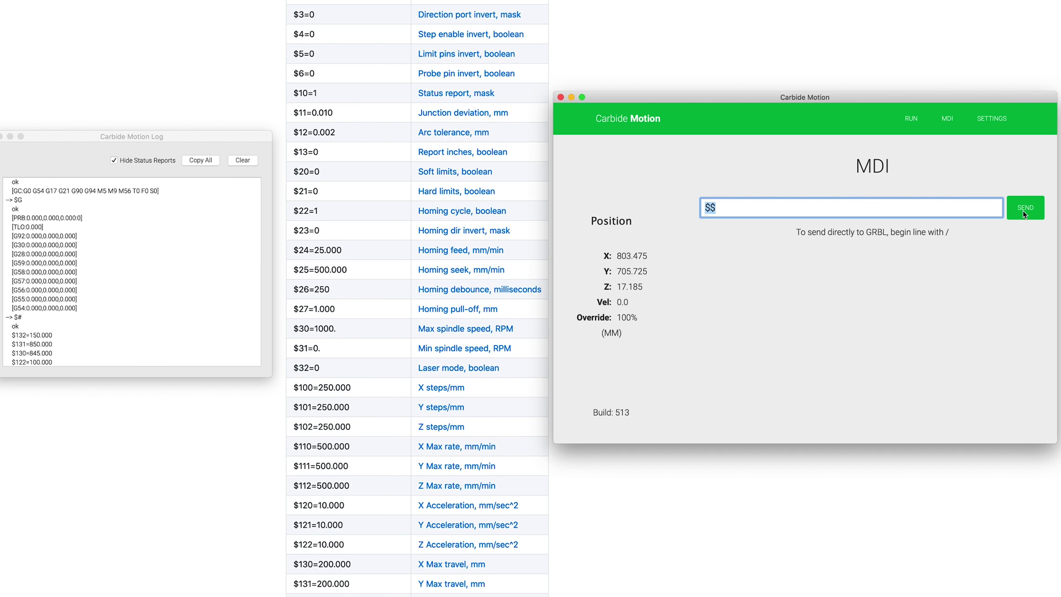
pyautogui.scroll(-6, 124, 263)
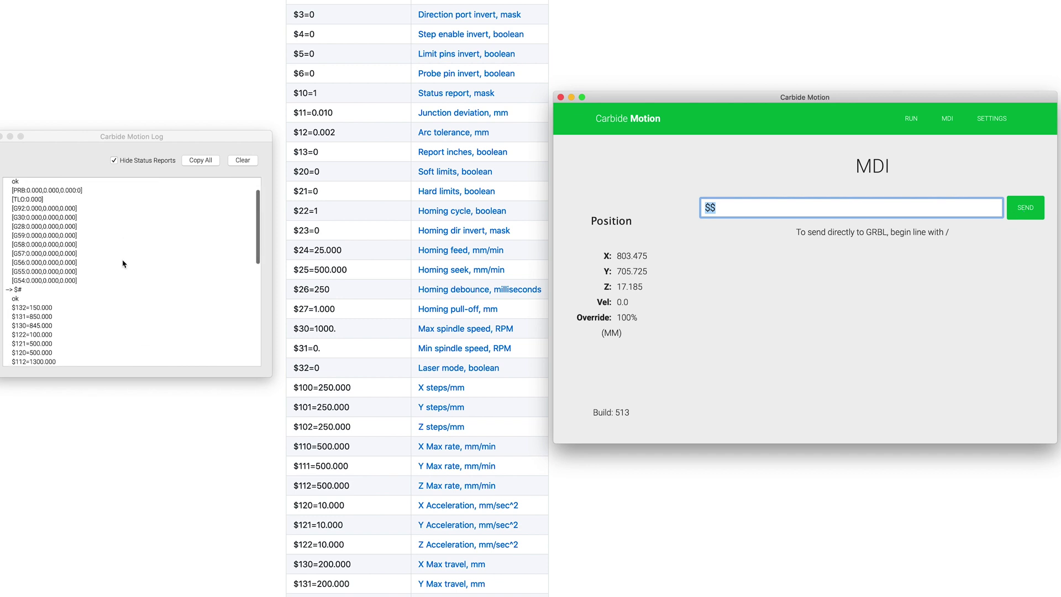
pyautogui.scroll(1, 103, 252)
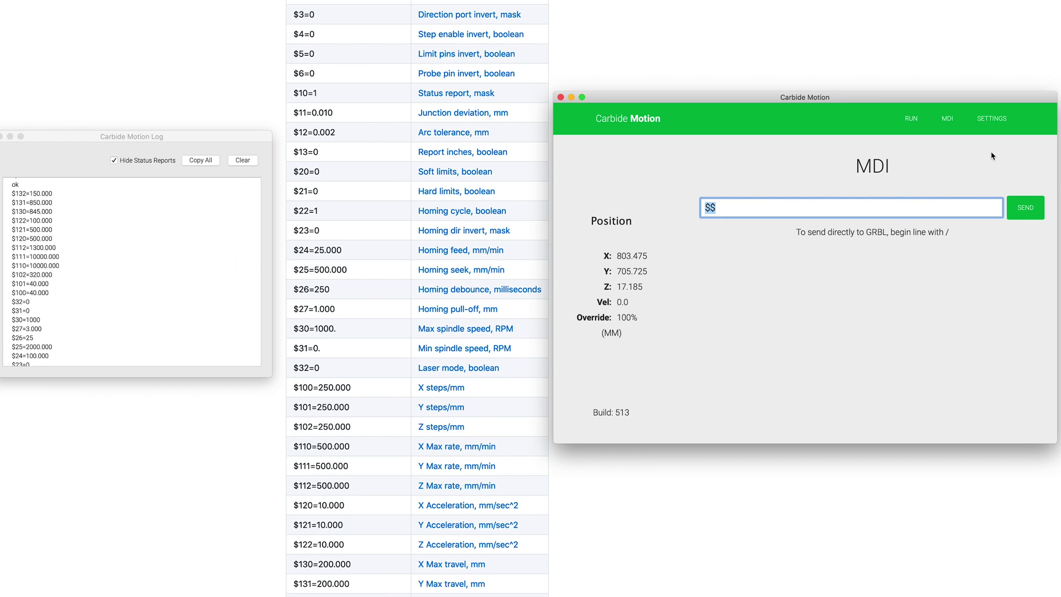
pyautogui.click(992, 119)
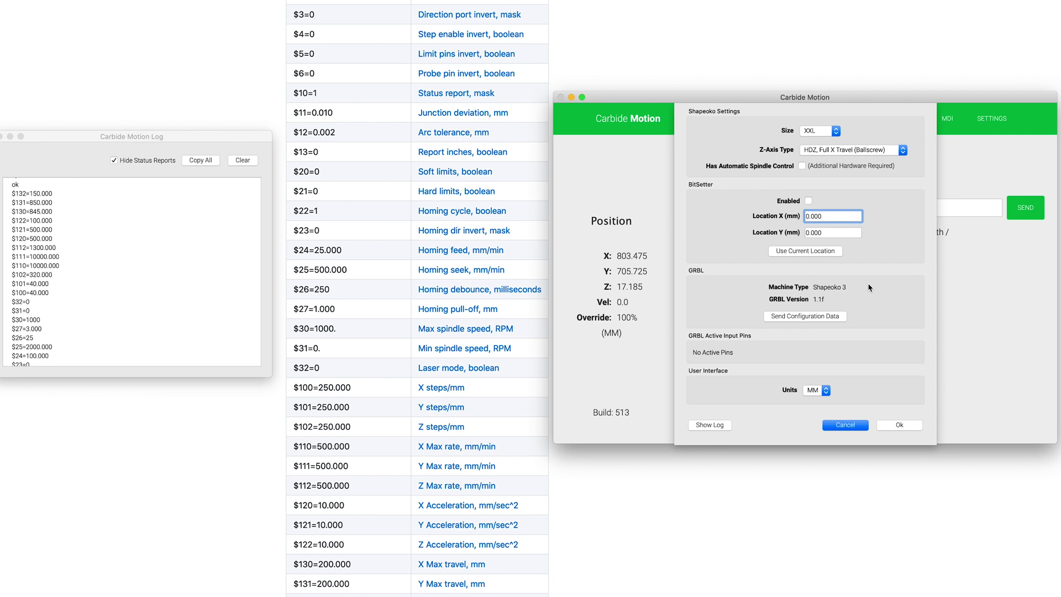
# Cancel the Shapeoko settings and highlight the current $102 value 250 in the GRBL reference table.
pyautogui.click(854, 425)
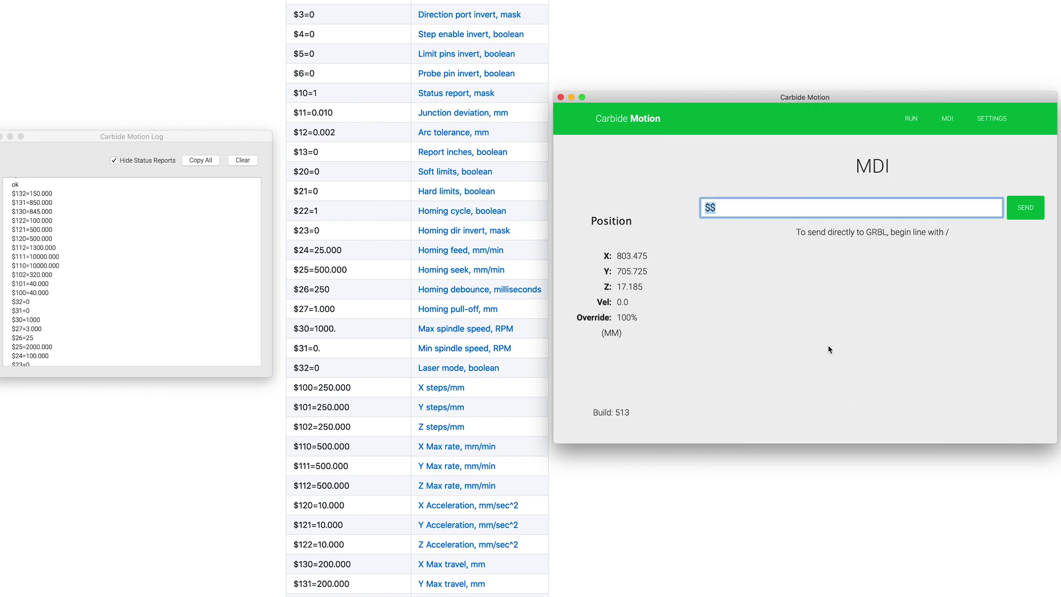
pyautogui.click(735, 208)
pyautogui.scroll(1, 448, 431)
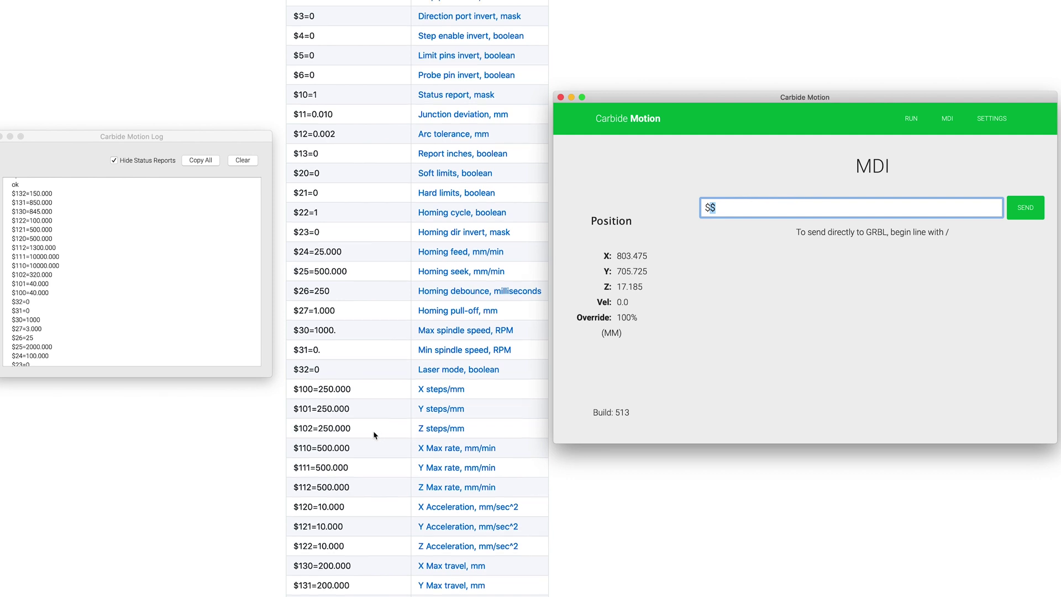
pyautogui.click(326, 429)
pyautogui.moveTo(319, 428)
pyautogui.mouseDown()
pyautogui.moveTo(342, 429)
pyautogui.moveTo(331, 429)
pyautogui.mouseUp()
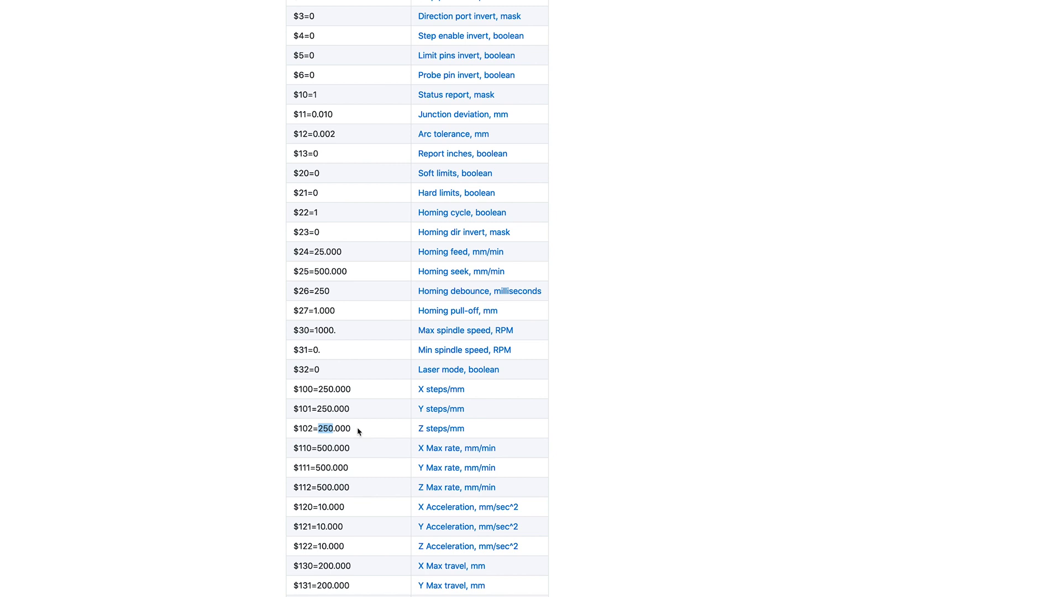
pyautogui.press('super+Tab')
# Send $102=200 from the MDI field to set Z steps/mm to 200.
pyautogui.write('$')
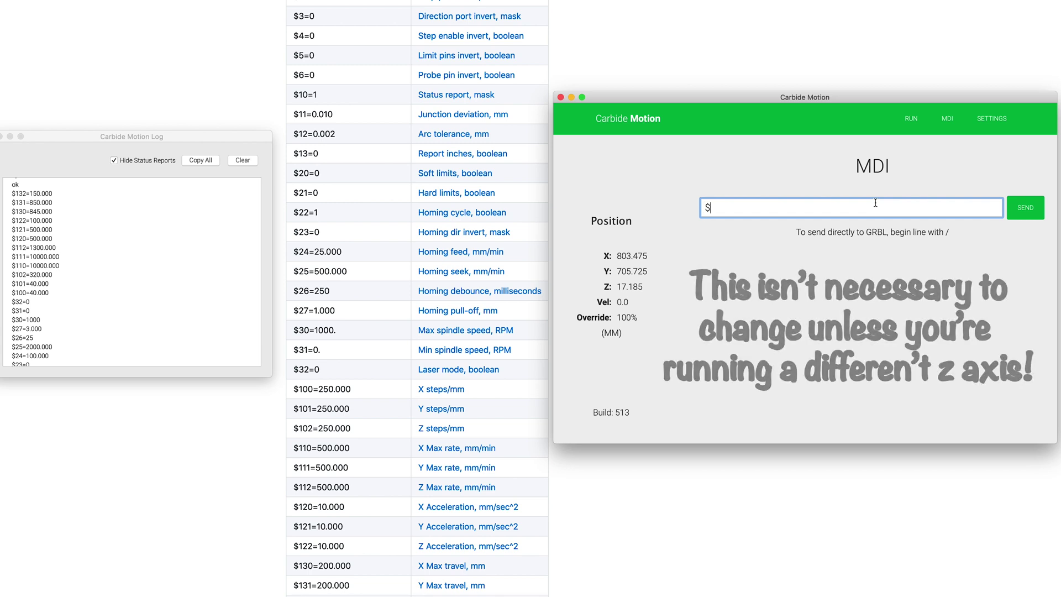
pyautogui.write('102')
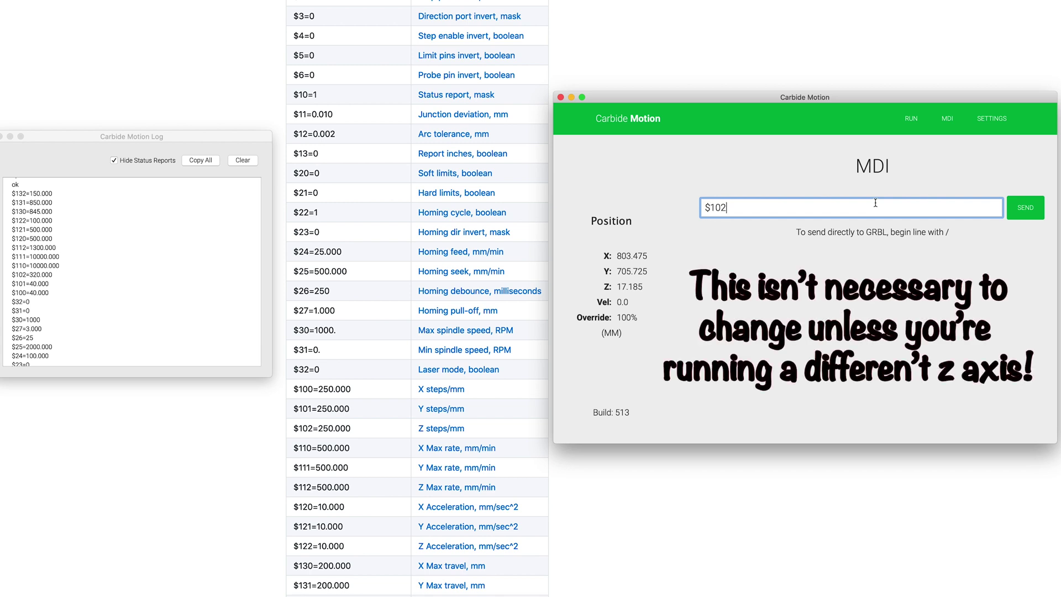
pyautogui.write('=')
pyautogui.write('200')
pyautogui.click(1026, 208)
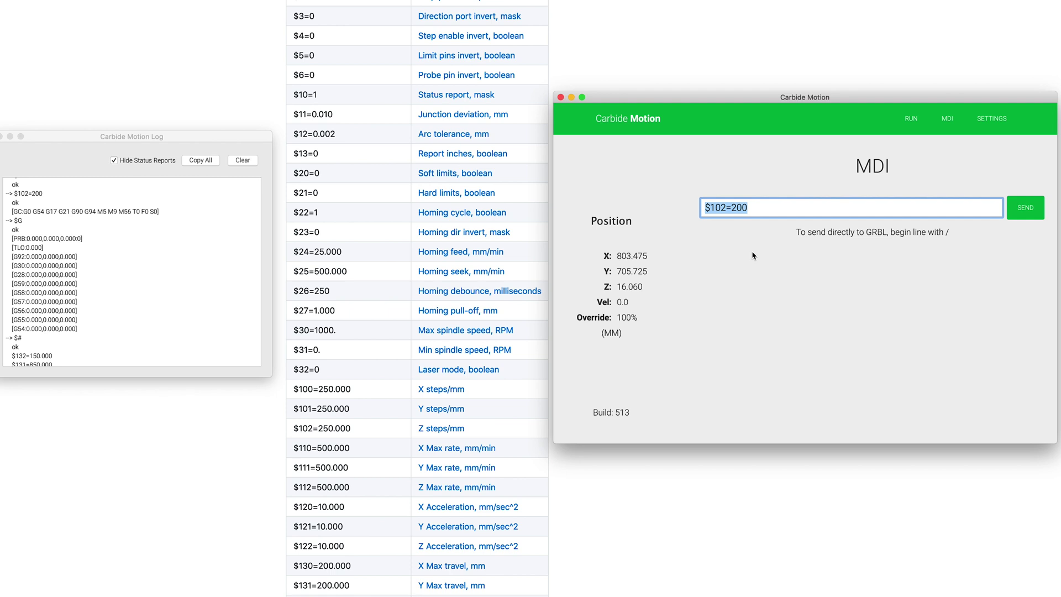
# Replace the MDI command with $25=4000, send it, and check the ok in the log.
pyautogui.click(757, 207)
pyautogui.scroll(-5, 149, 273)
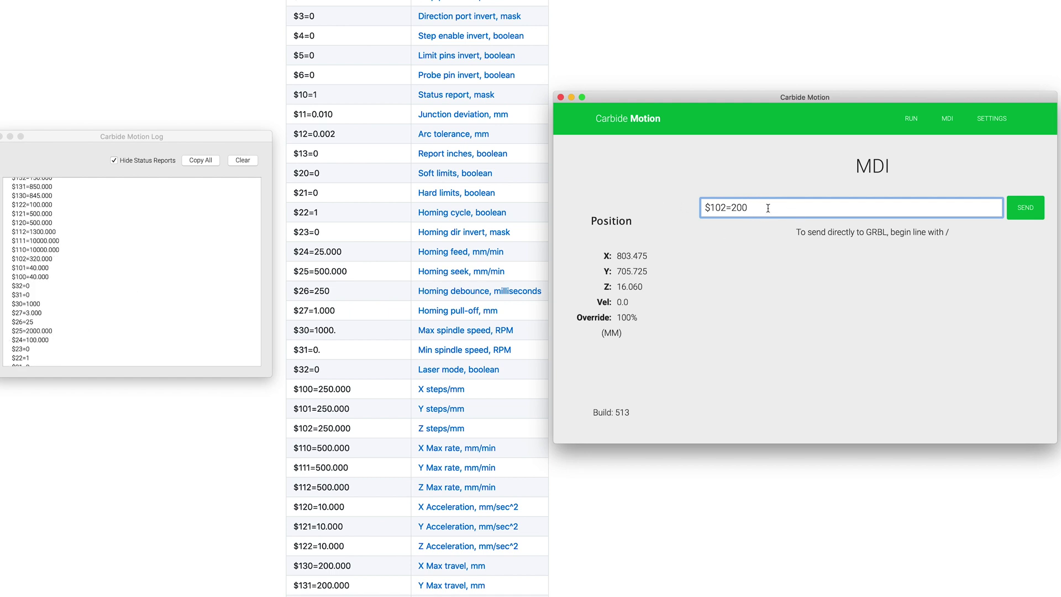
pyautogui.moveTo(767, 208); pyautogui.dragTo(710, 207)
pyautogui.write('25=4000')
pyautogui.press('Return')
pyautogui.scroll(10, 134, 206)
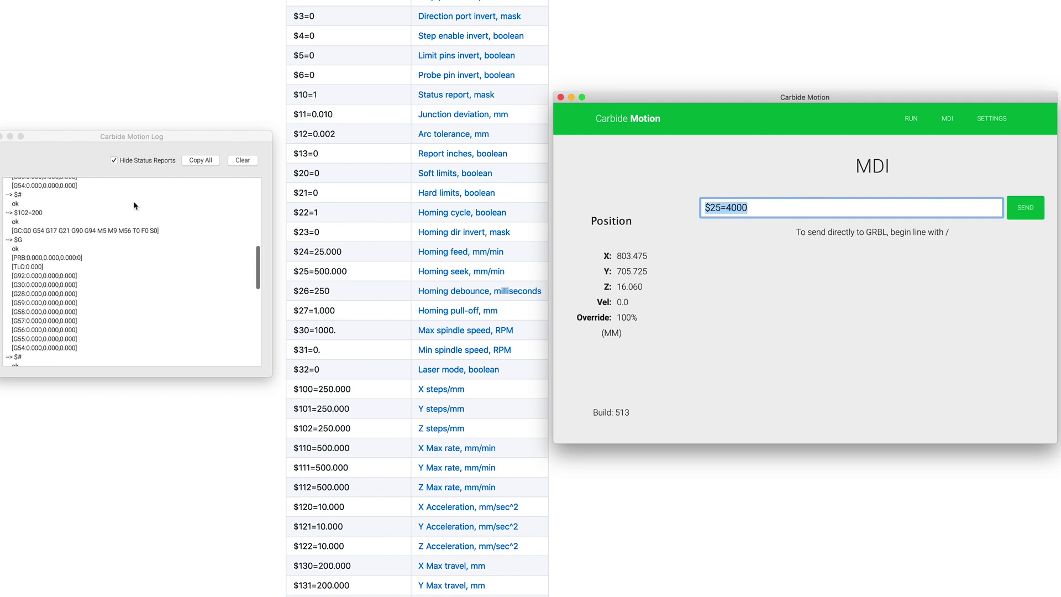
pyautogui.scroll(2, 133, 206)
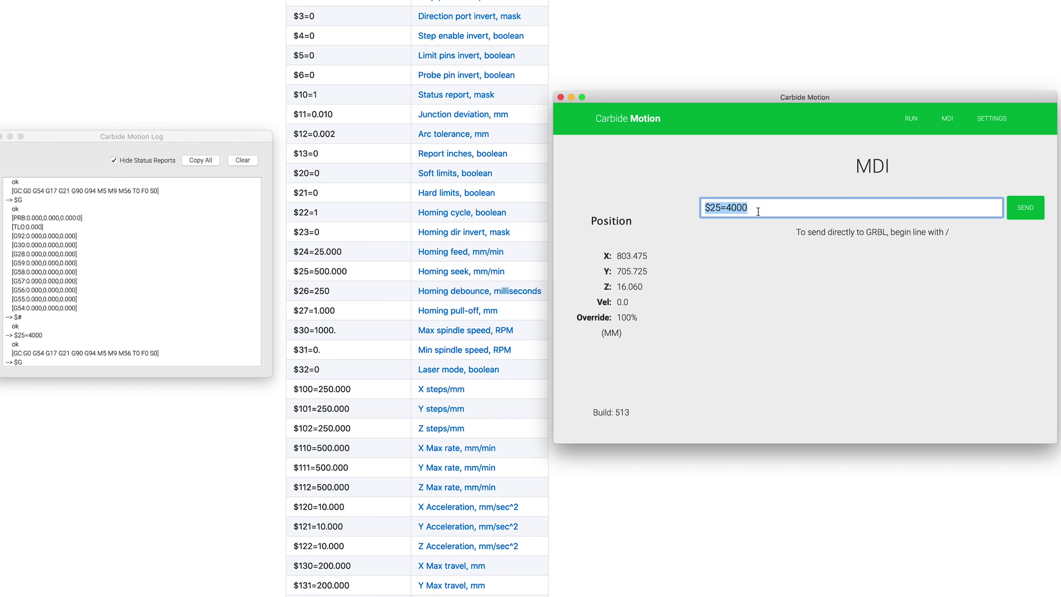
# Send $110=15000 to raise the X max rate to 15000.
pyautogui.click(760, 211)
pyautogui.moveTo(753, 207); pyautogui.dragTo(712, 210)
pyautogui.write('110=15000')
pyautogui.press('Return')
# Edit the command to $111=15000 and send it for the Y max rate.
pyautogui.click(723, 209)
pyautogui.click(722, 208)
pyautogui.press('BackSpace')
pyautogui.write('1')
pyautogui.press('Return')
# Send $120=1000 to set X acceleration to 1000.
pyautogui.click(773, 210)
pyautogui.moveTo(764, 209); pyautogui.dragTo(715, 210)
pyautogui.write('20=1000')
pyautogui.press('Return')
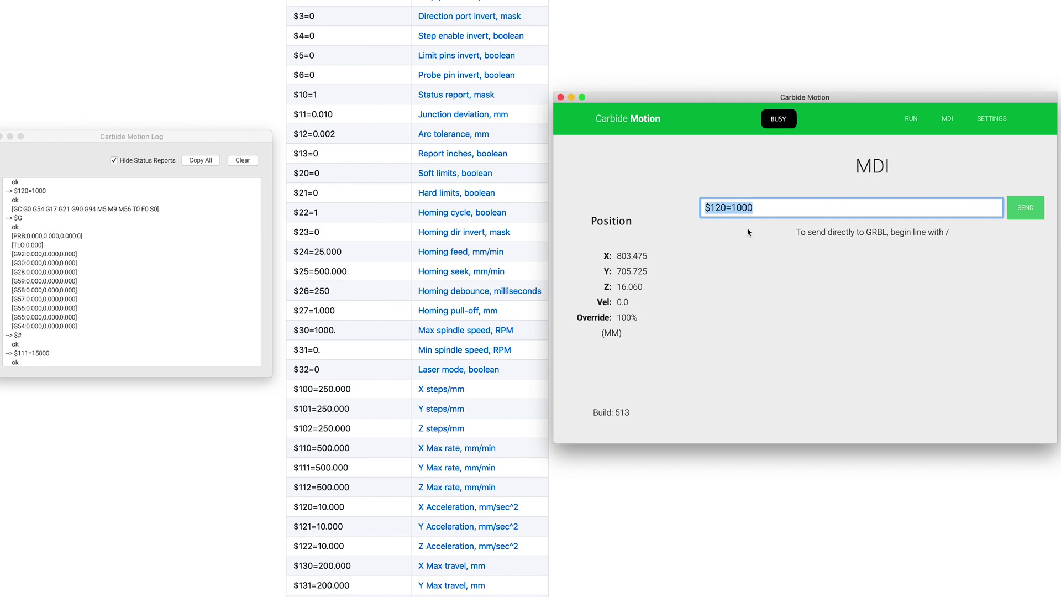
# Change the MDI command to $121=1000 for Y acceleration.
pyautogui.click(726, 208)
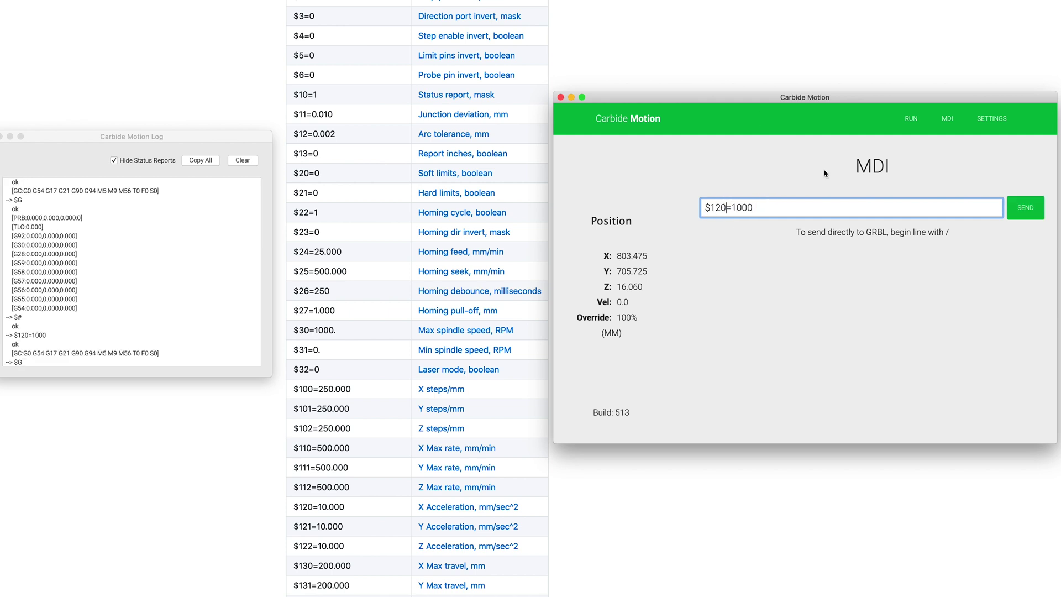
pyautogui.press('BackSpace')
pyautogui.write('1')
# Send $121=1000 so Y acceleration matches X at 1000 mm/sec^2.
pyautogui.click(1025, 210)
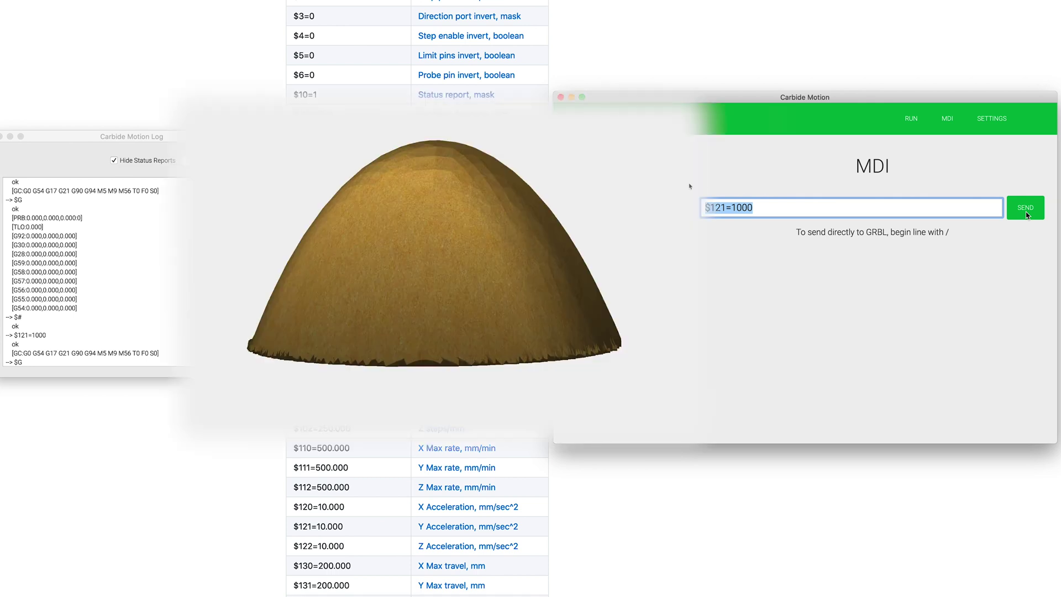
pyautogui.moveTo(624, 179); pyautogui.dragTo(620, 420)
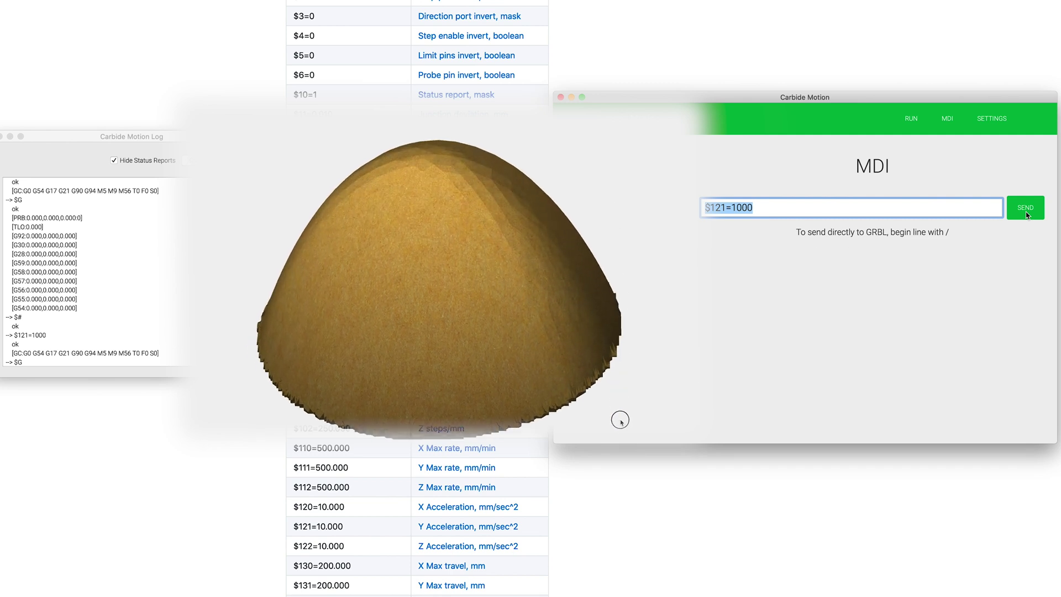